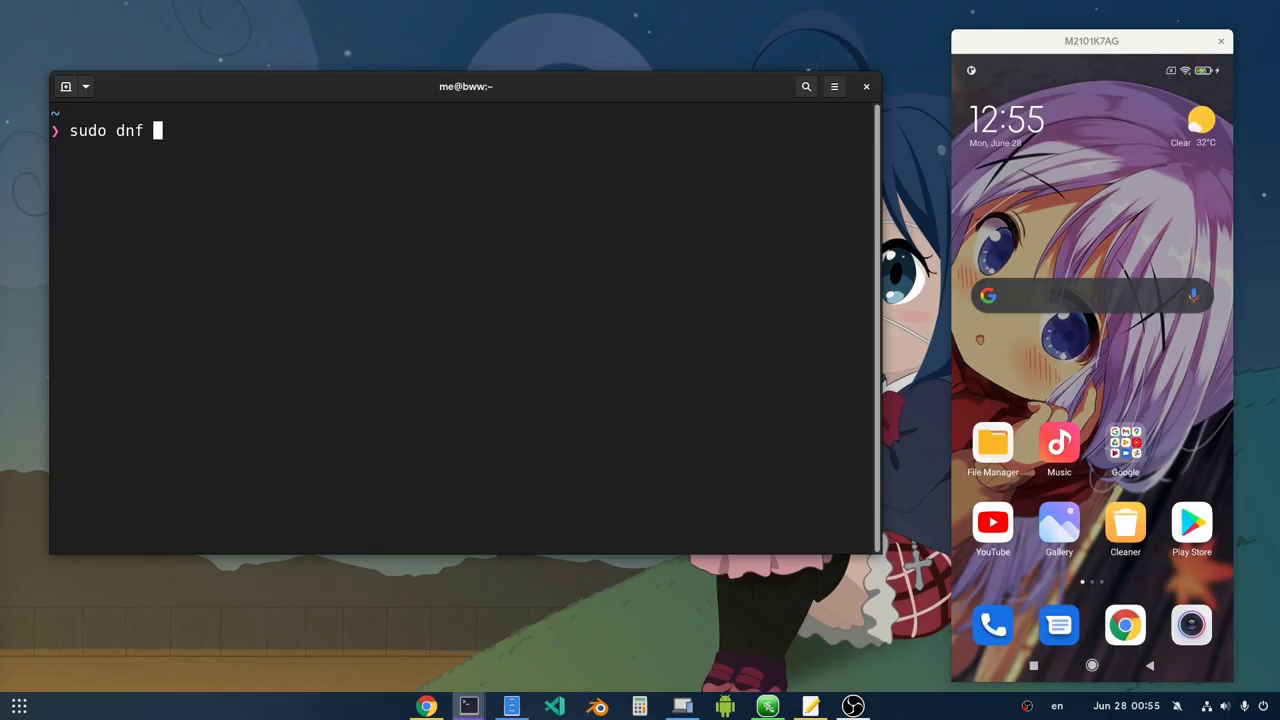
- Install the openssl package with sudo dnf install openssl, confirming with y until Complete
{"action": "type", "text": "install openssl"}
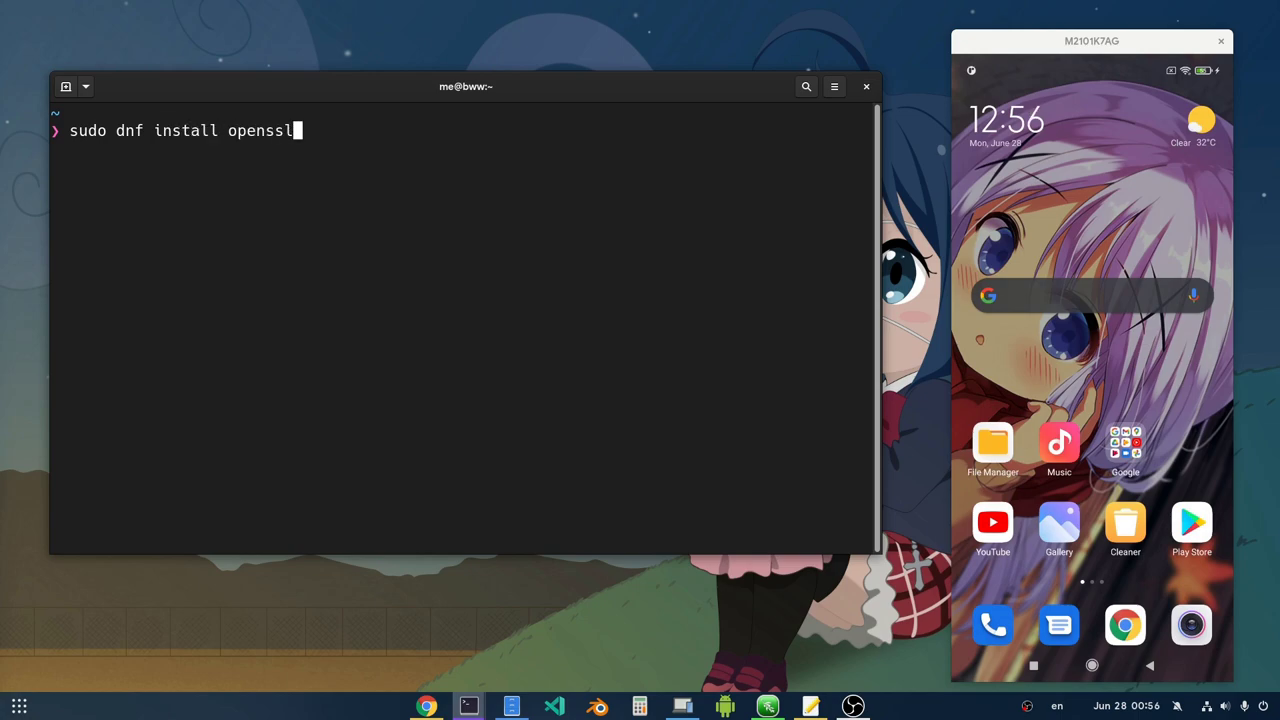
{"action": "key", "text": "Return"}
{"action": "type", "text": "y"}
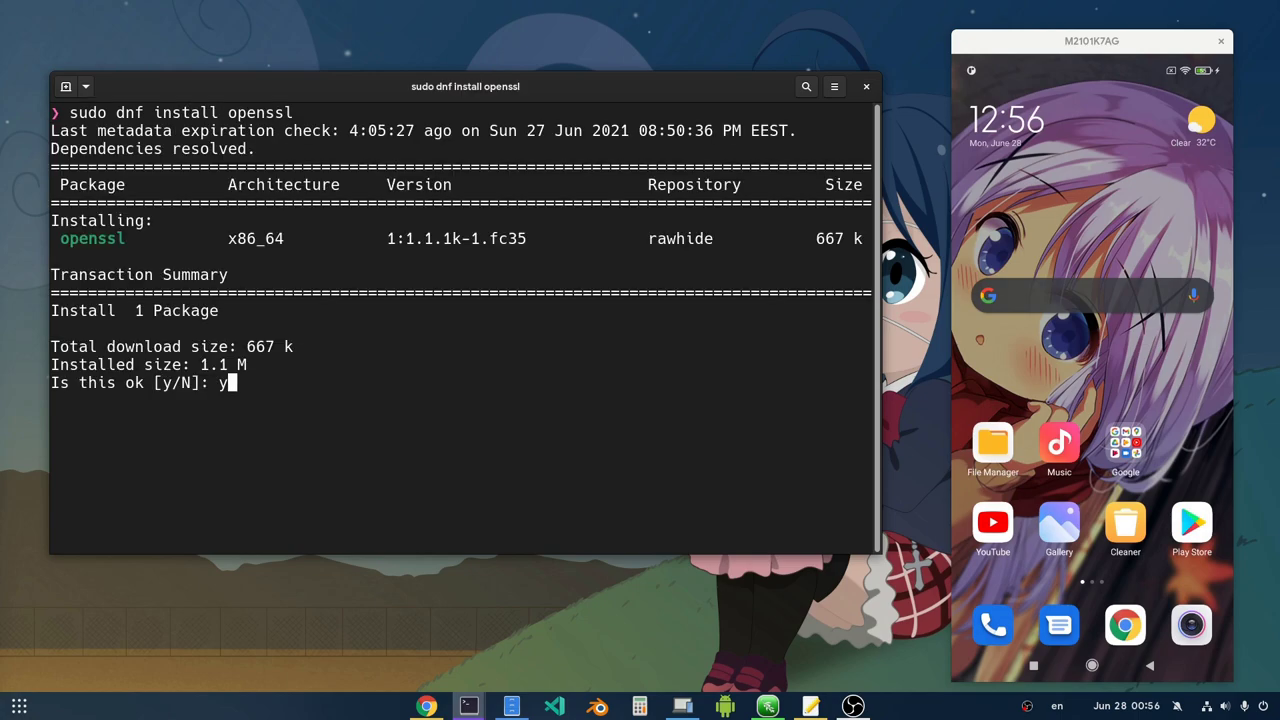
{"action": "key", "text": "Return"}
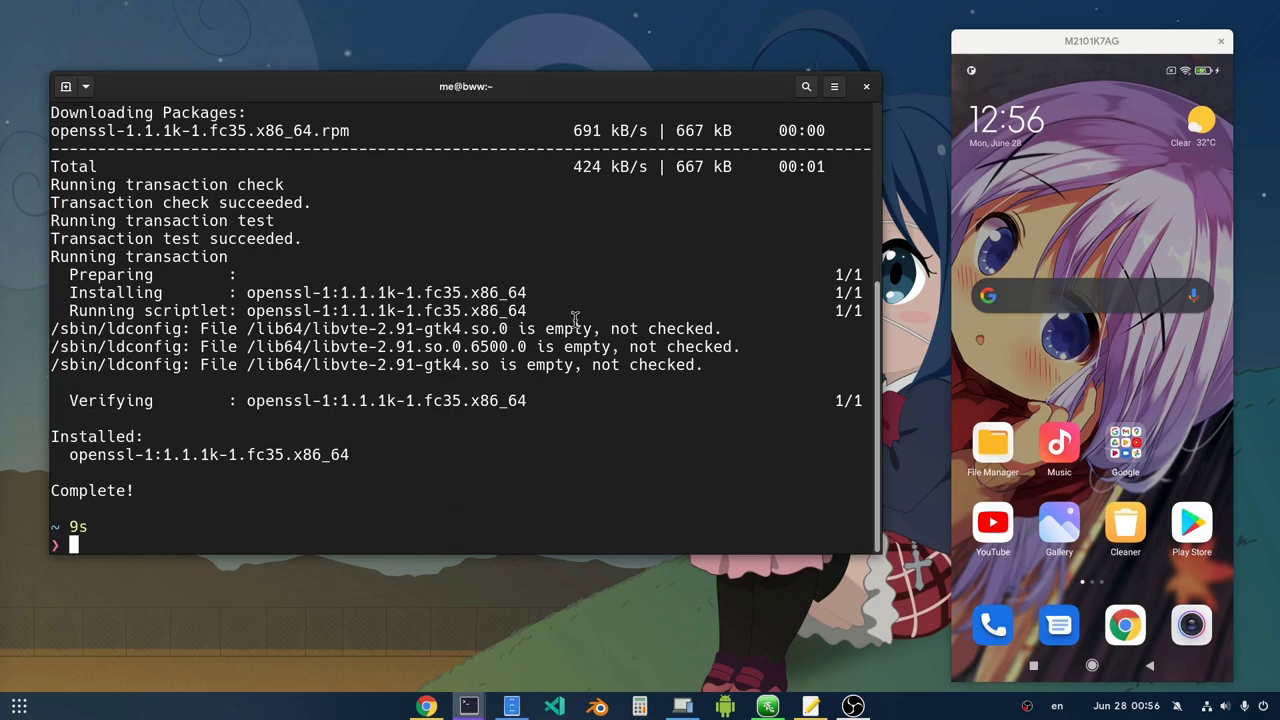
- Switch on and install GSConnect from extensions.gnome.org, then expand the status menu's Mobile Devices section
{"action": "triple_click", "coordinate": [541, 326]}
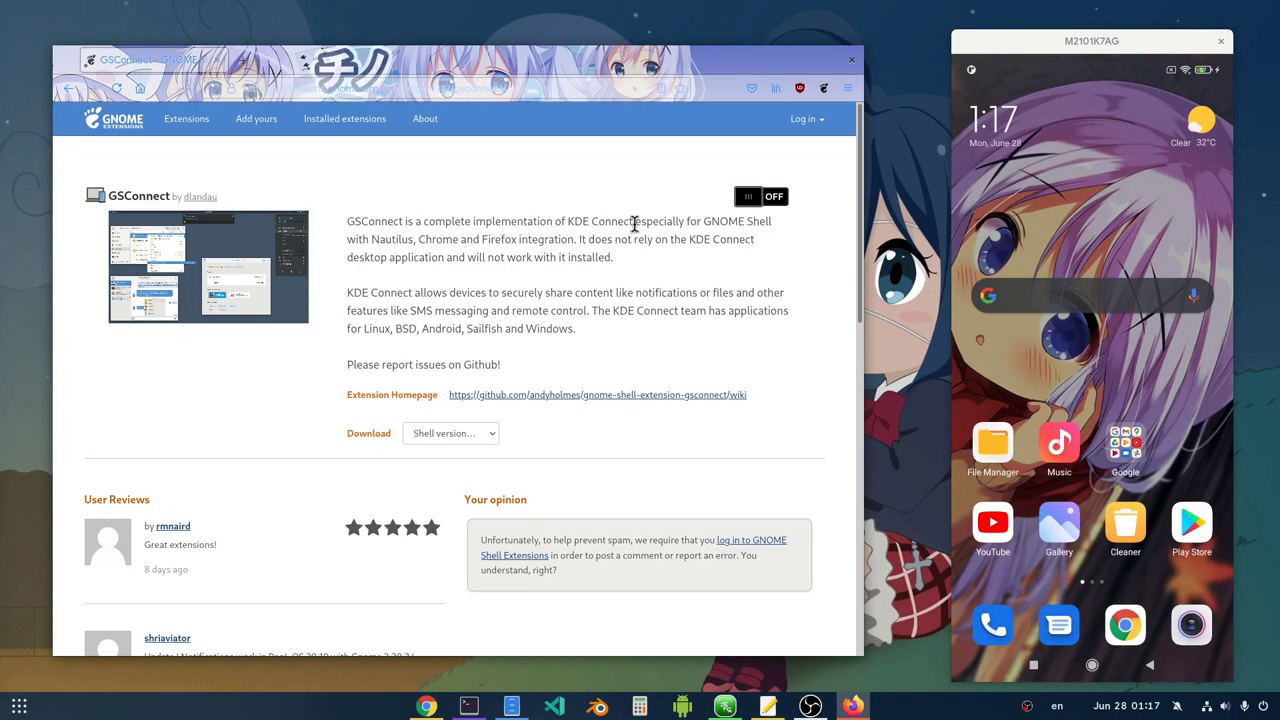
{"action": "left_click_drag", "start_coordinate": [633, 224], "coordinate": [347, 222]}
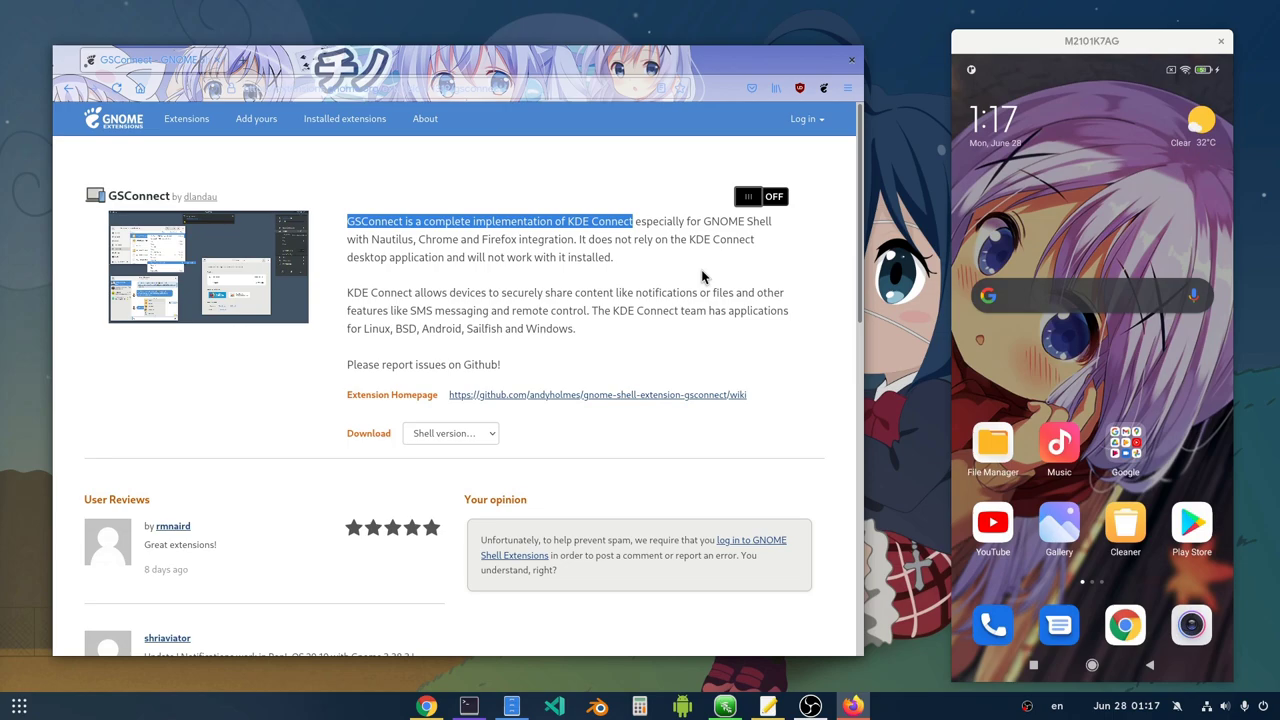
{"action": "left_click", "coordinate": [750, 199]}
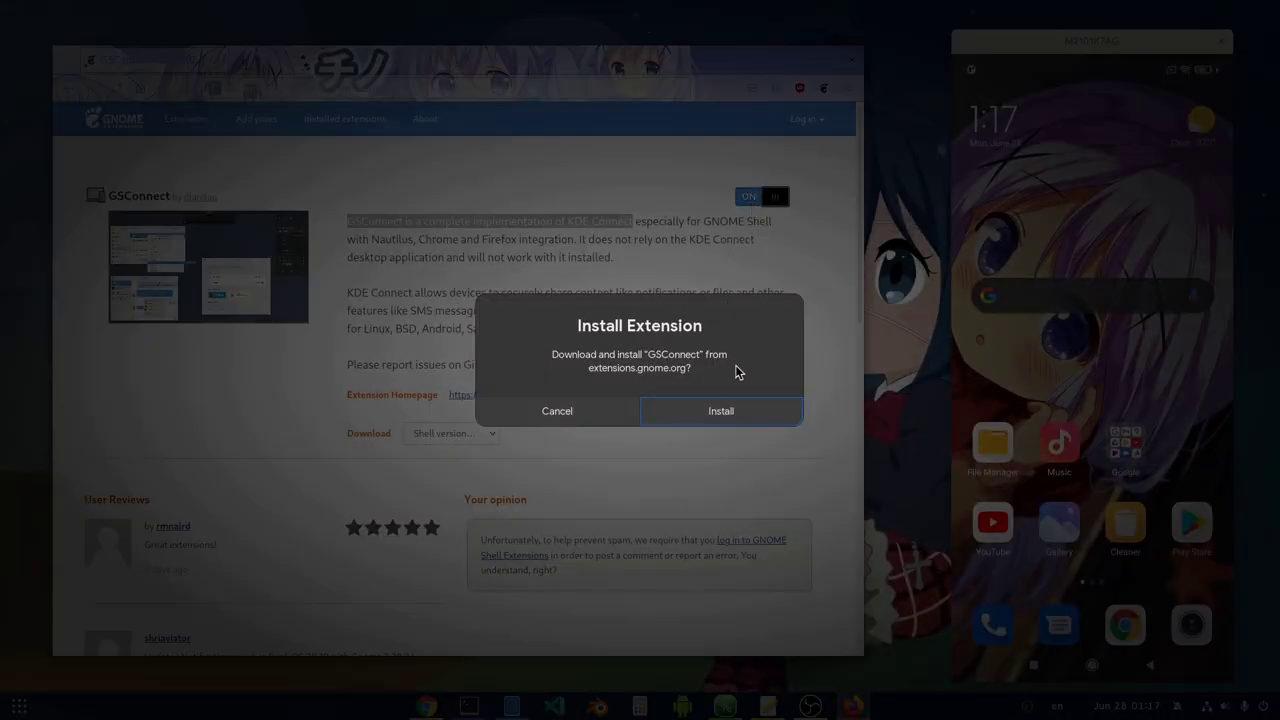
{"action": "left_click", "coordinate": [727, 410]}
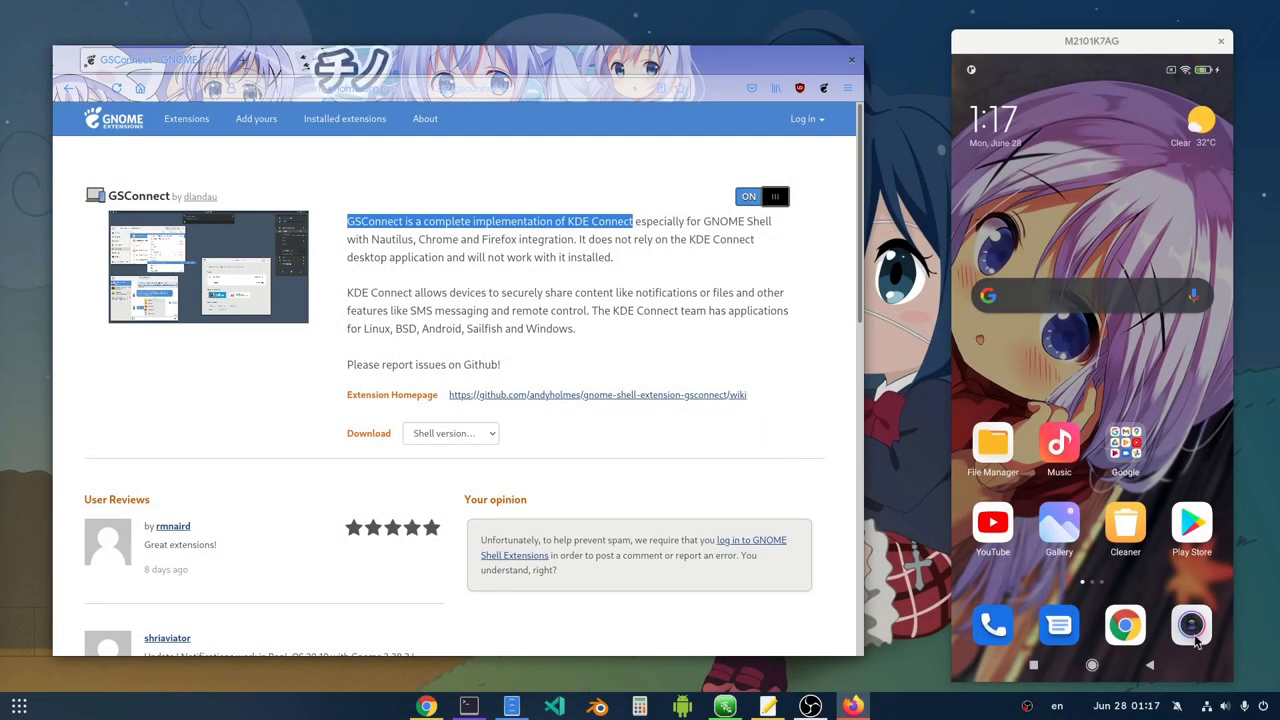
{"action": "left_click", "coordinate": [1243, 707]}
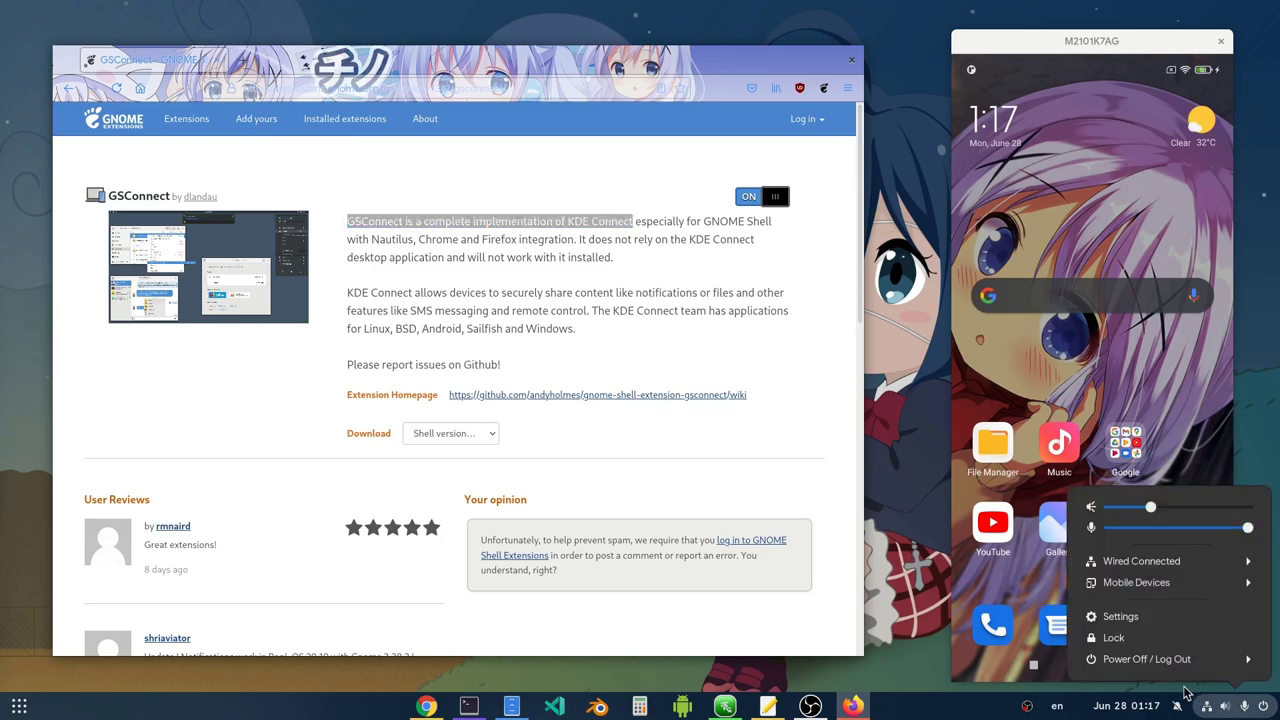
{"action": "left_click", "coordinate": [1188, 584]}
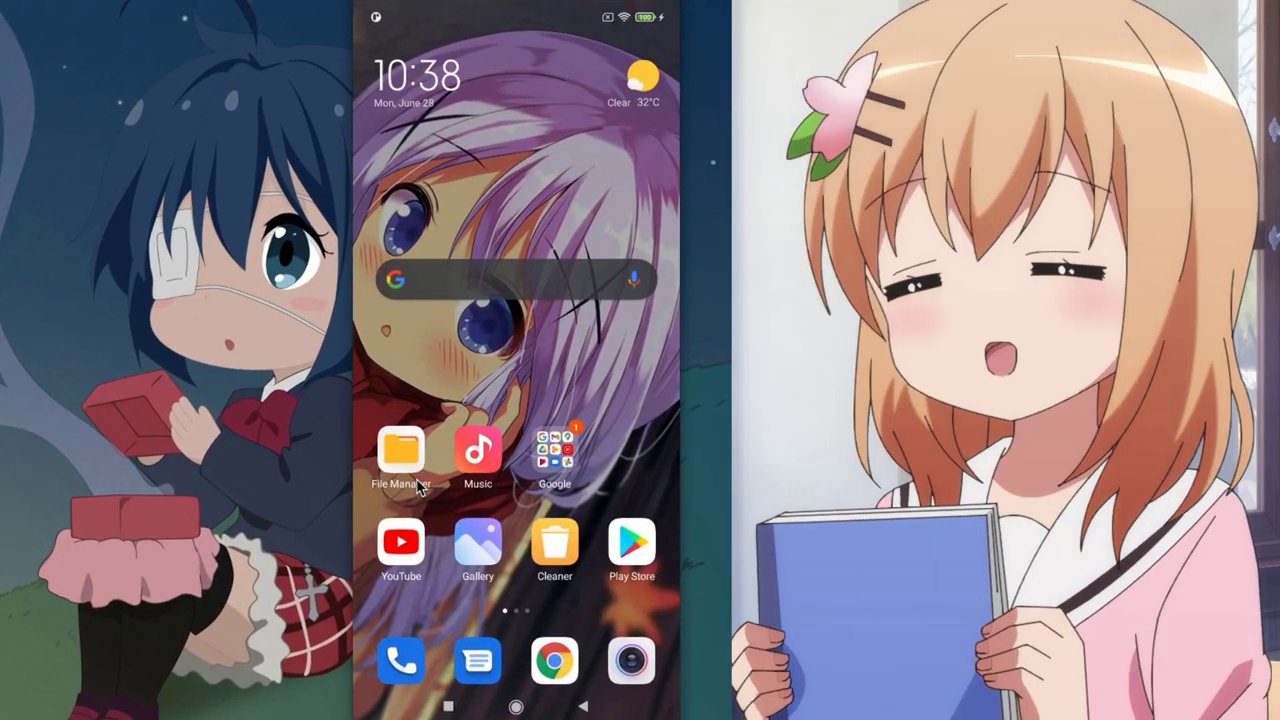
- Open the Play Store on the Android phone
{"action": "left_click", "coordinate": [628, 541]}
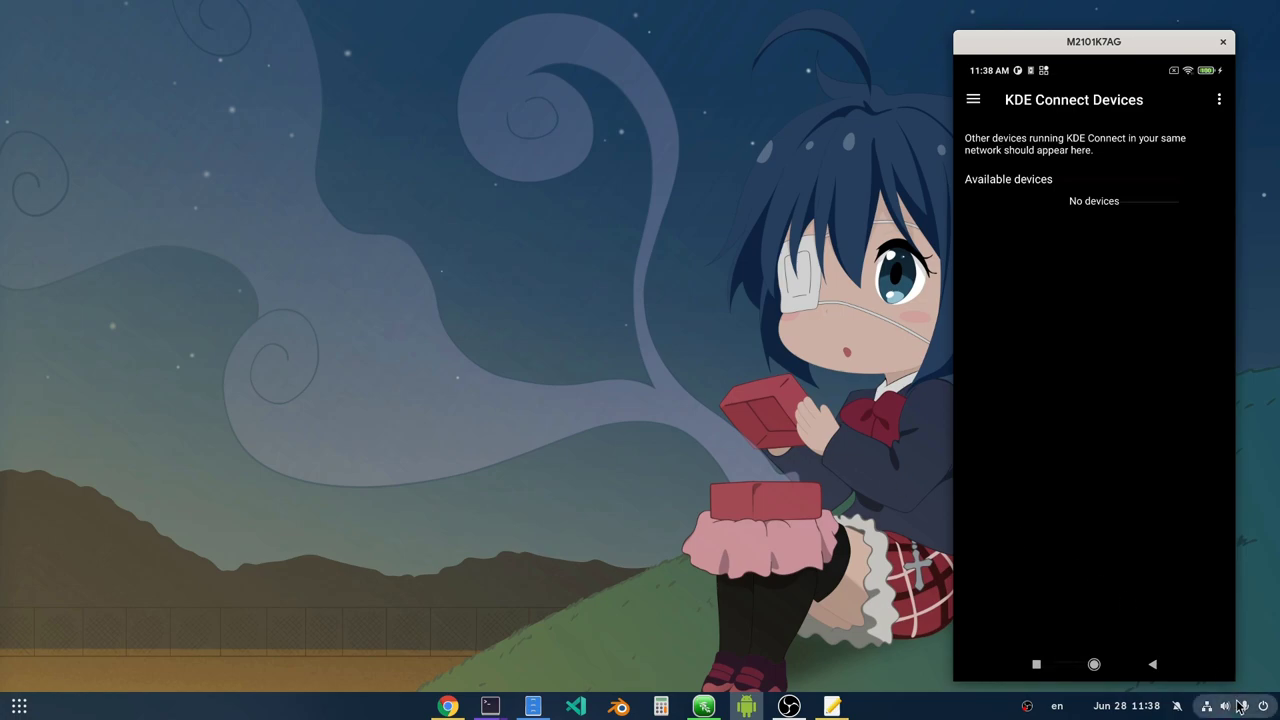
- Open GSConnect's Mobile Settings window from the status menu's Mobile Devices section
{"action": "left_click", "coordinate": [1230, 706]}
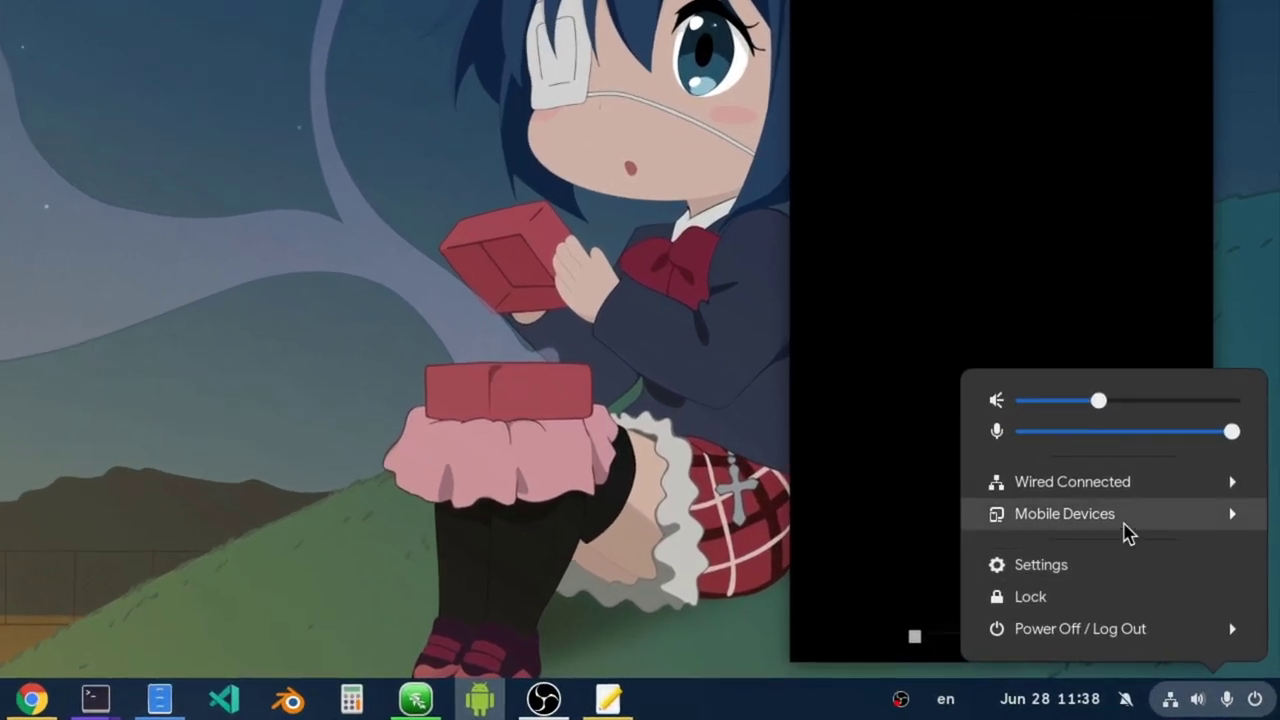
{"action": "left_click", "coordinate": [1124, 522]}
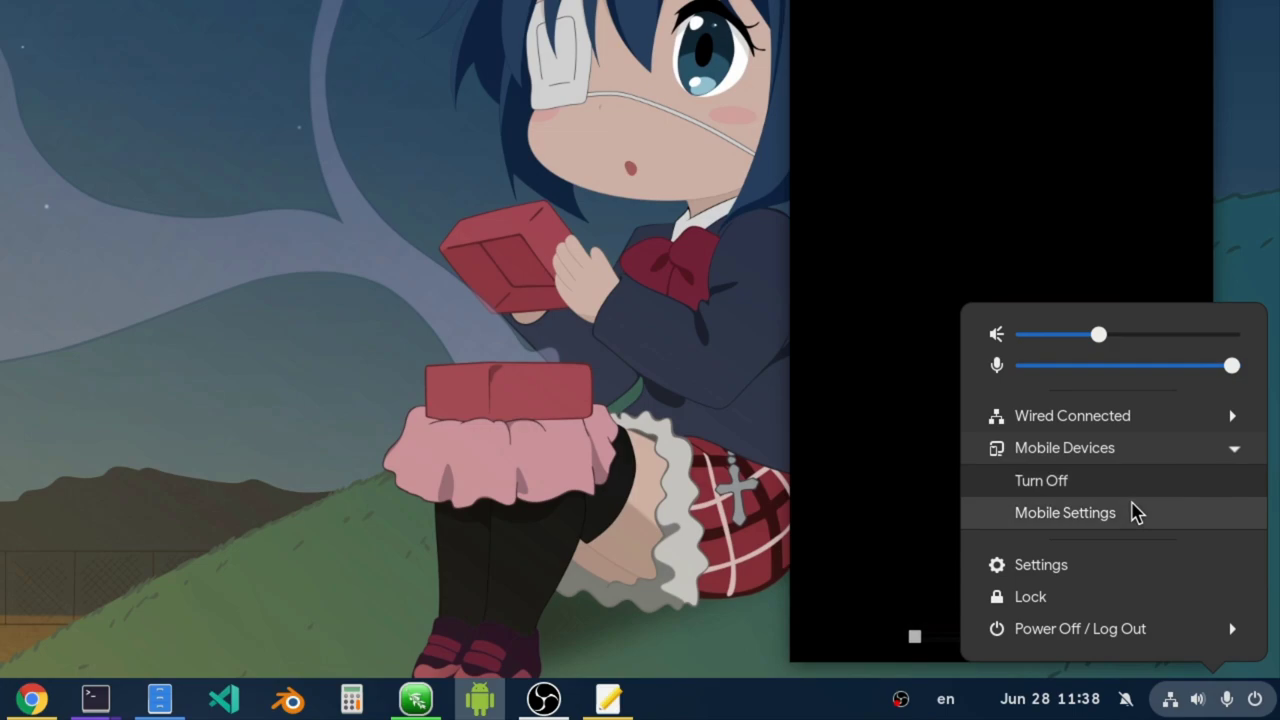
{"action": "left_click", "coordinate": [1128, 522]}
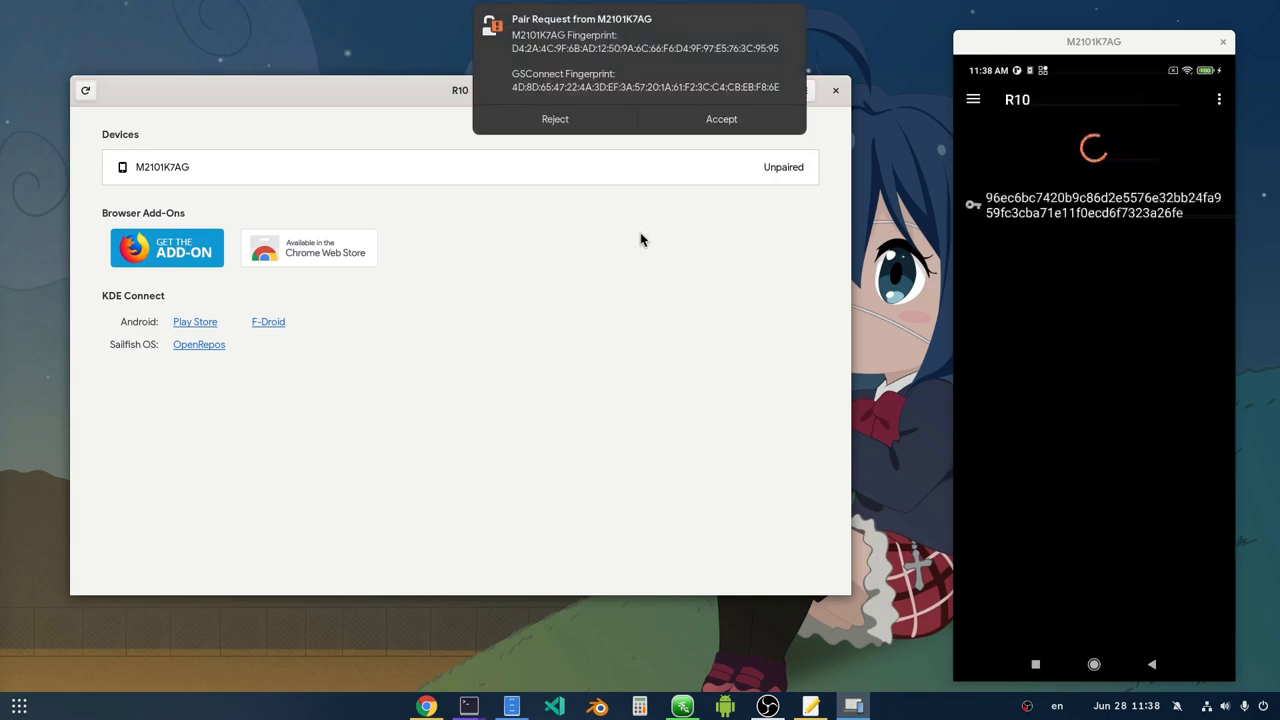
- Accept the M2101K7AG pairing request and browse its device settings, commands and plugins pages
{"action": "left_click", "coordinate": [722, 121]}
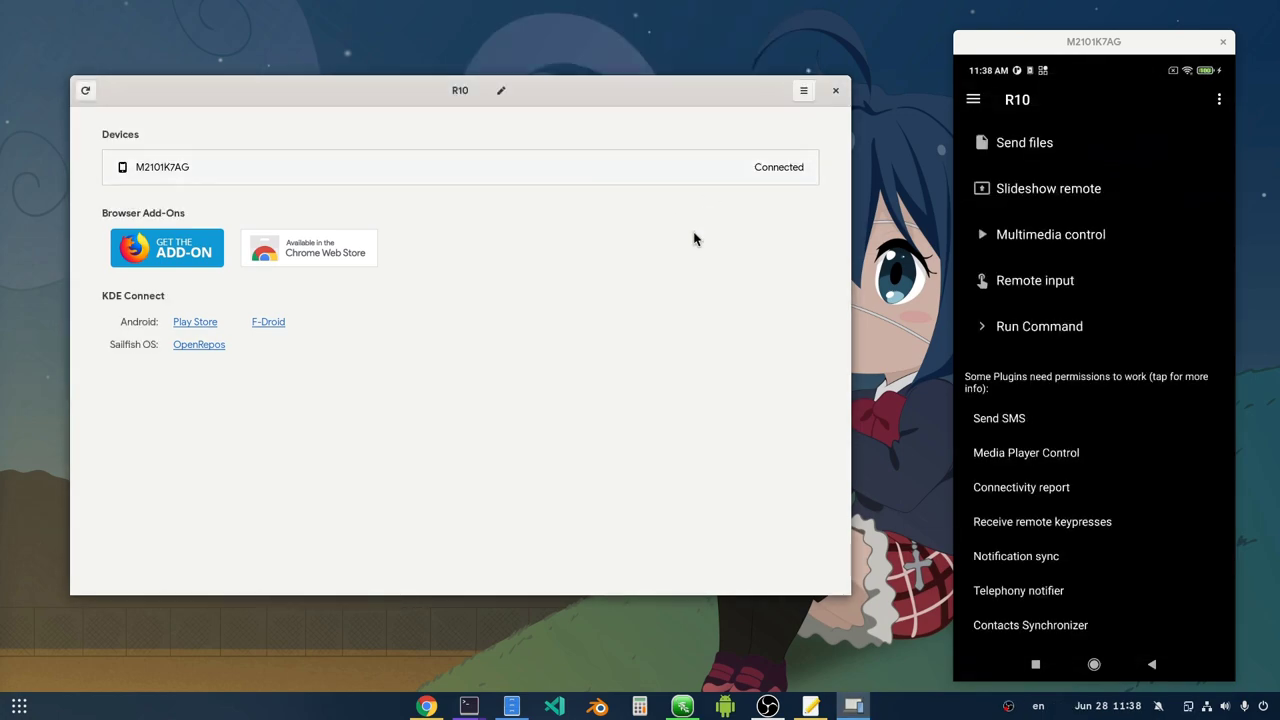
{"action": "left_click", "coordinate": [552, 172]}
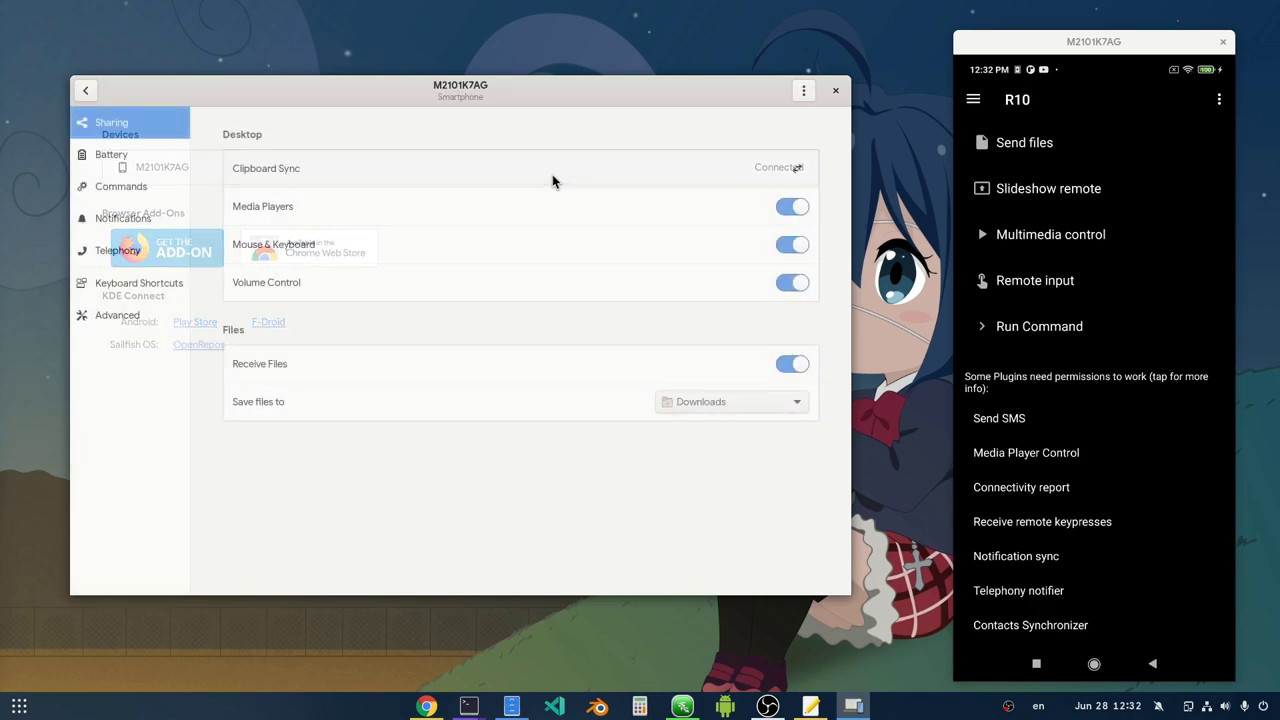
{"action": "left_click", "coordinate": [157, 191]}
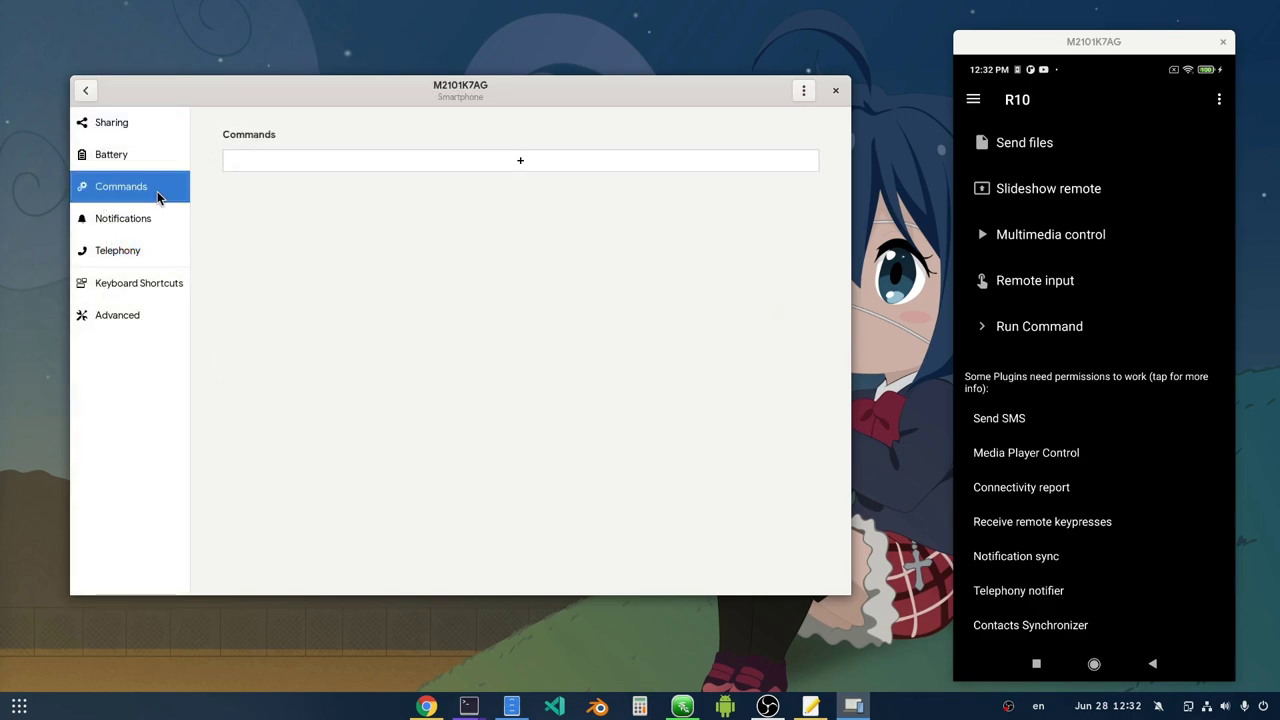
{"action": "left_click", "coordinate": [120, 314]}
{"action": "scroll", "coordinate": [448, 261], "scroll_direction": "down", "scroll_amount": 1}
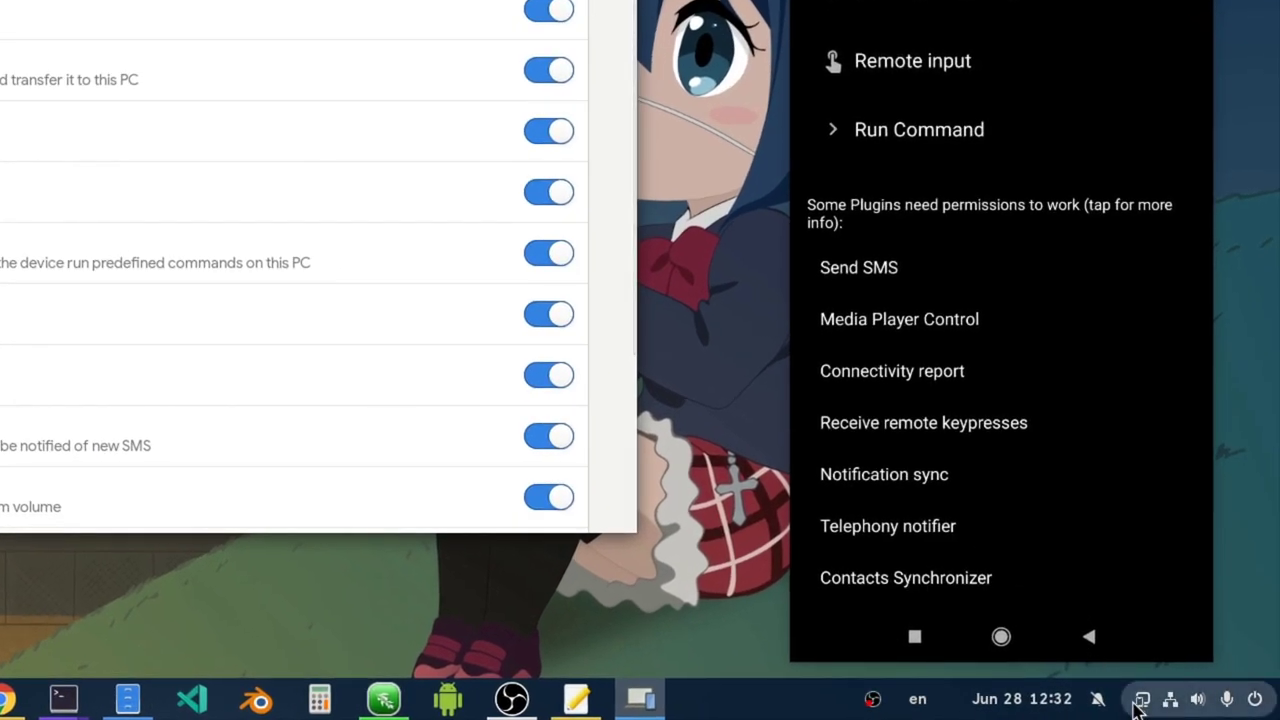
- Ring the phone M2101K7AG from the top-bar status menu
{"action": "left_click", "coordinate": [1187, 706]}
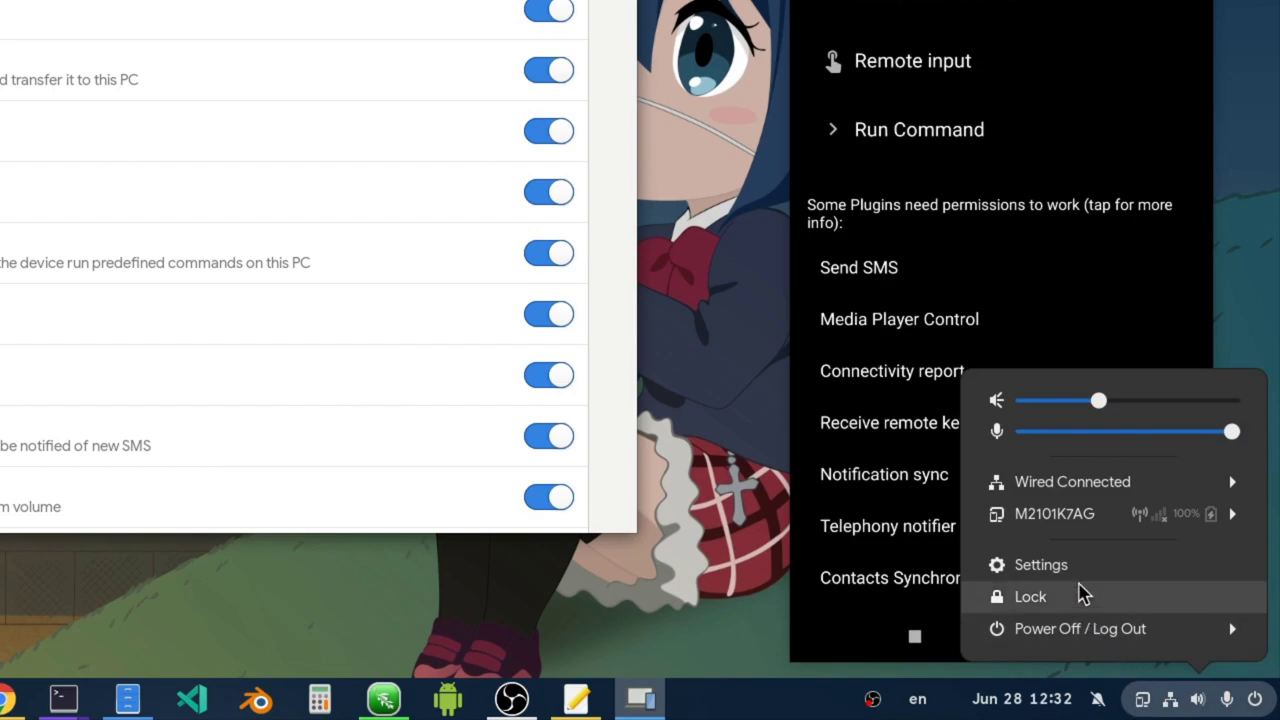
{"action": "left_click", "coordinate": [1100, 520]}
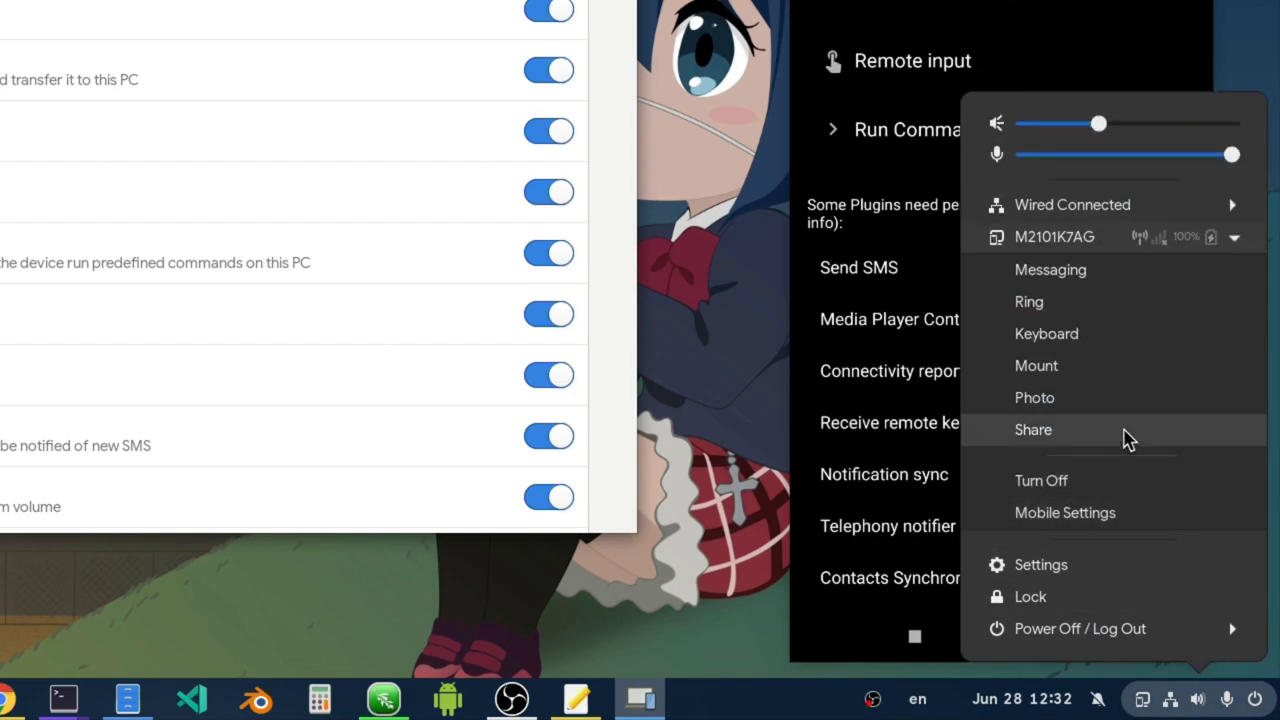
{"action": "left_click", "coordinate": [1113, 312]}
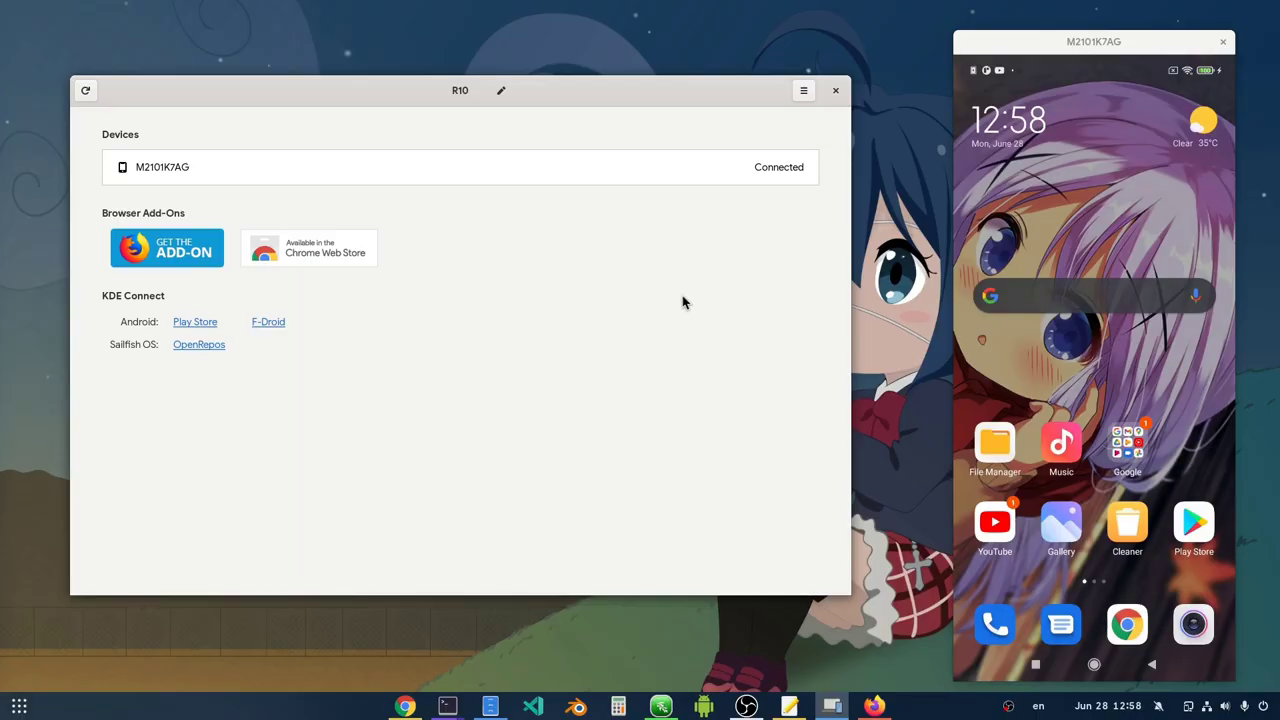
- Open M2101K7AG's settings and view its Keyboard Shortcuts, Telephony, Notifications, Commands and Battery pages
{"action": "left_click", "coordinate": [491, 181]}
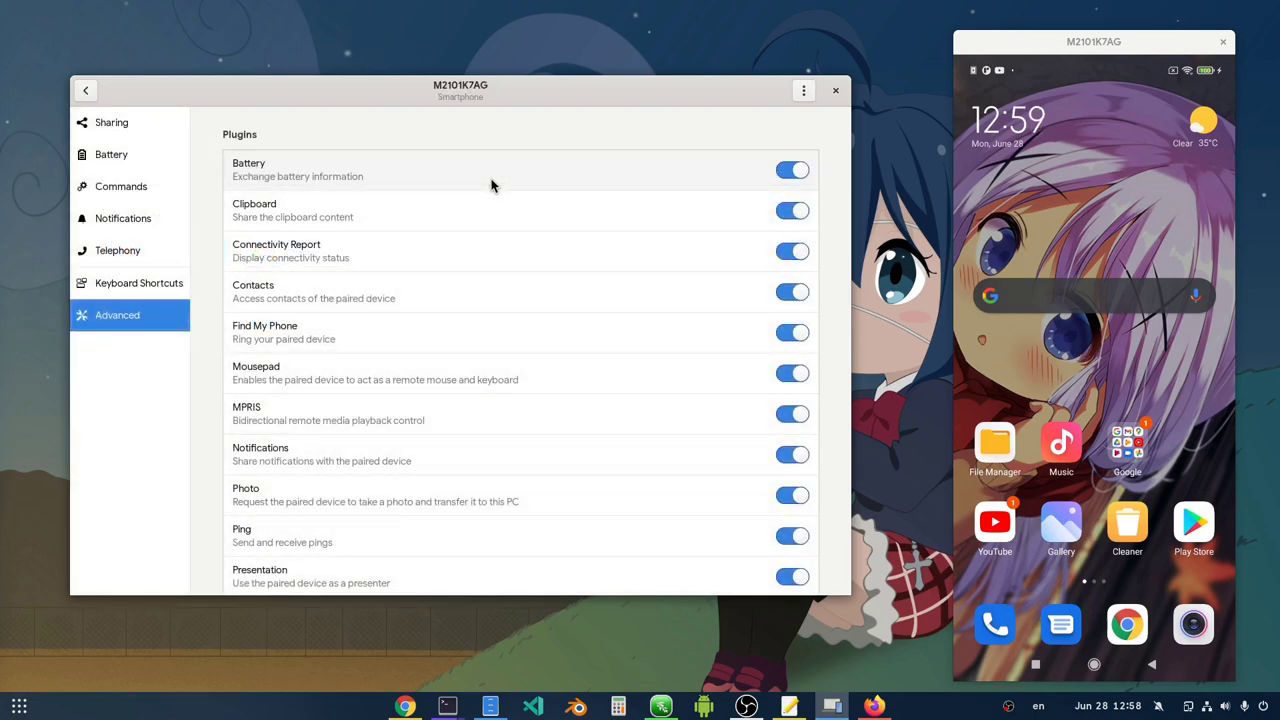
{"action": "left_click", "coordinate": [140, 279]}
{"action": "left_click", "coordinate": [149, 248]}
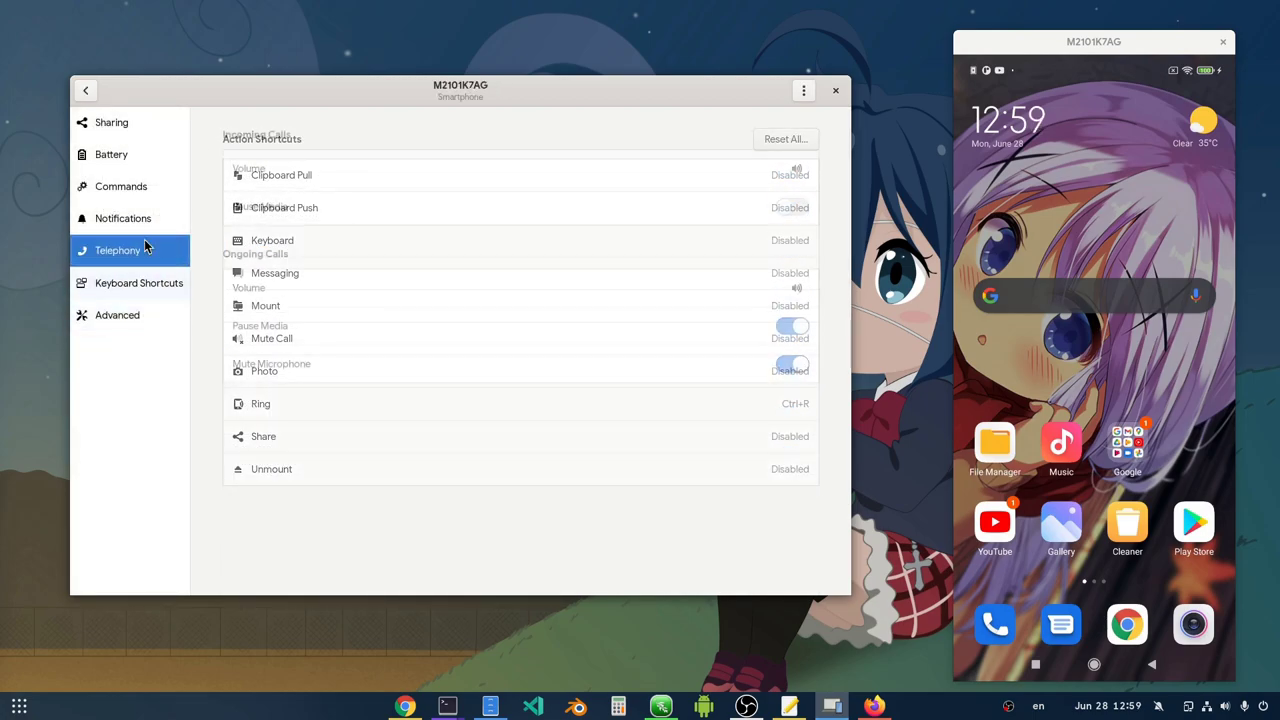
{"action": "left_click", "coordinate": [150, 206]}
{"action": "left_click", "coordinate": [150, 187]}
{"action": "left_click", "coordinate": [151, 158]}
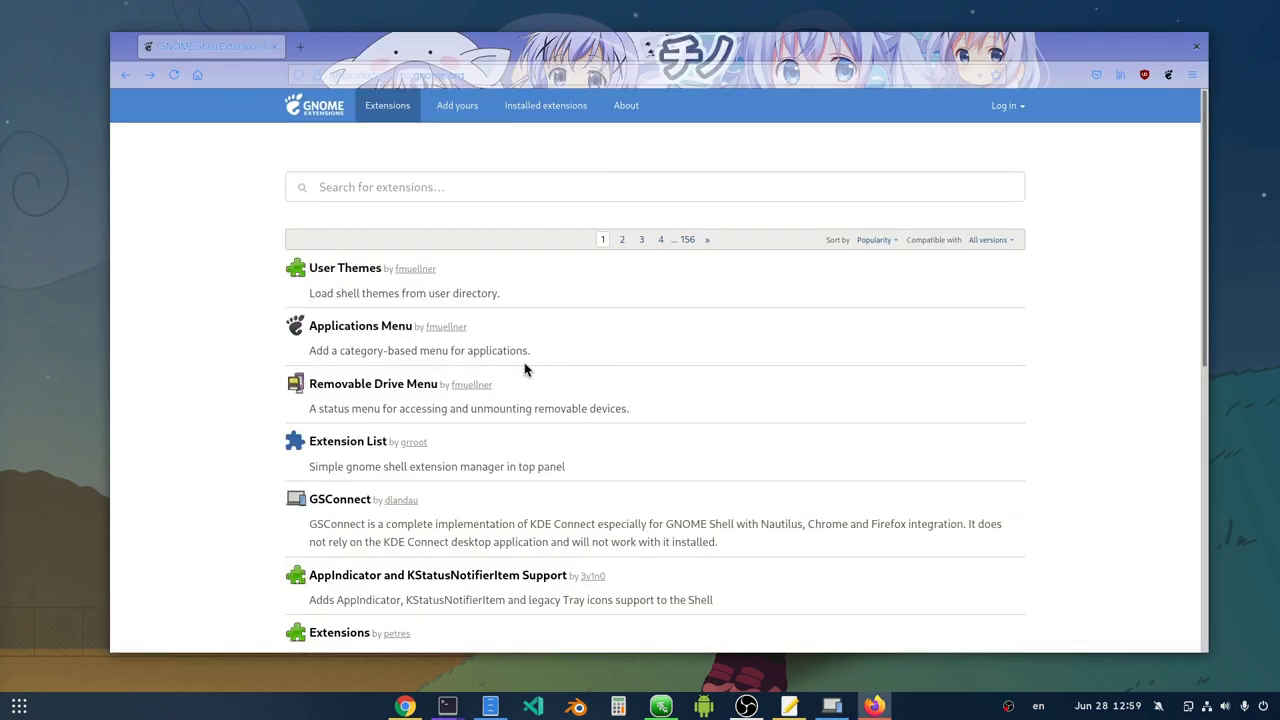
- Open the GSConnect extension page from the GNOME Extensions list
{"action": "left_click", "coordinate": [345, 499]}
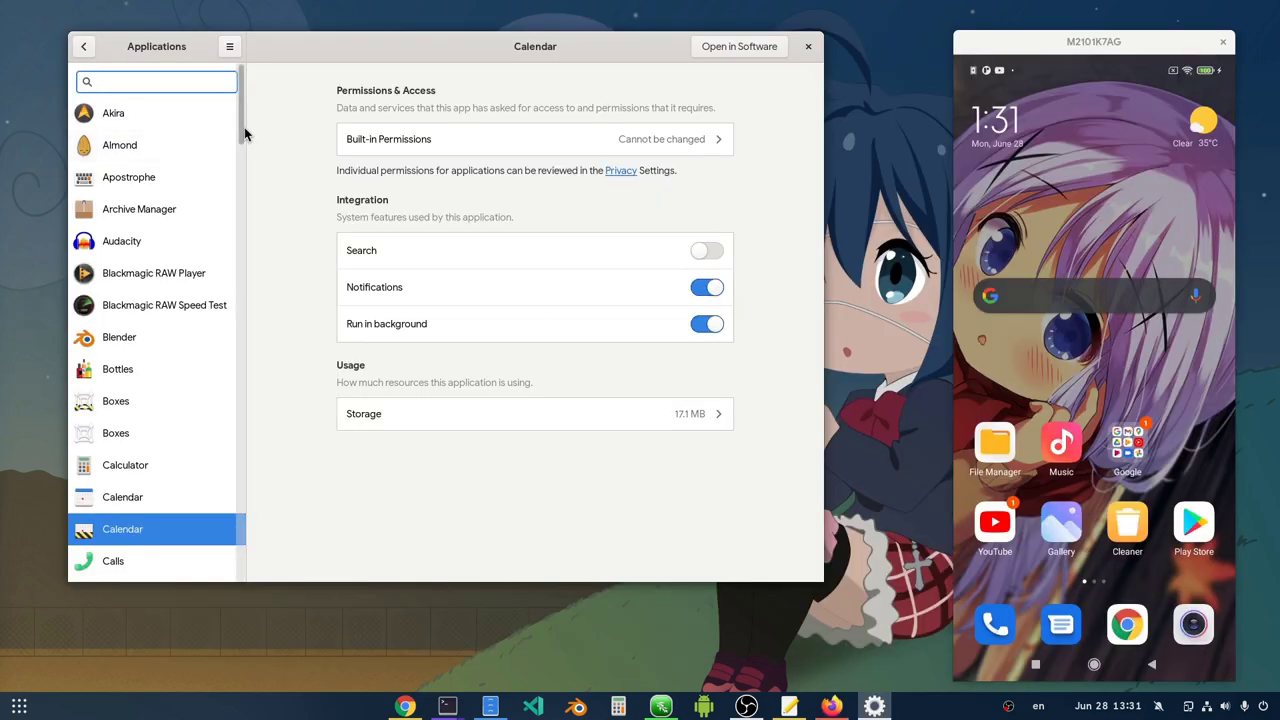
{"action": "left_click_drag", "start_coordinate": [244, 127], "coordinate": [223, 274]}
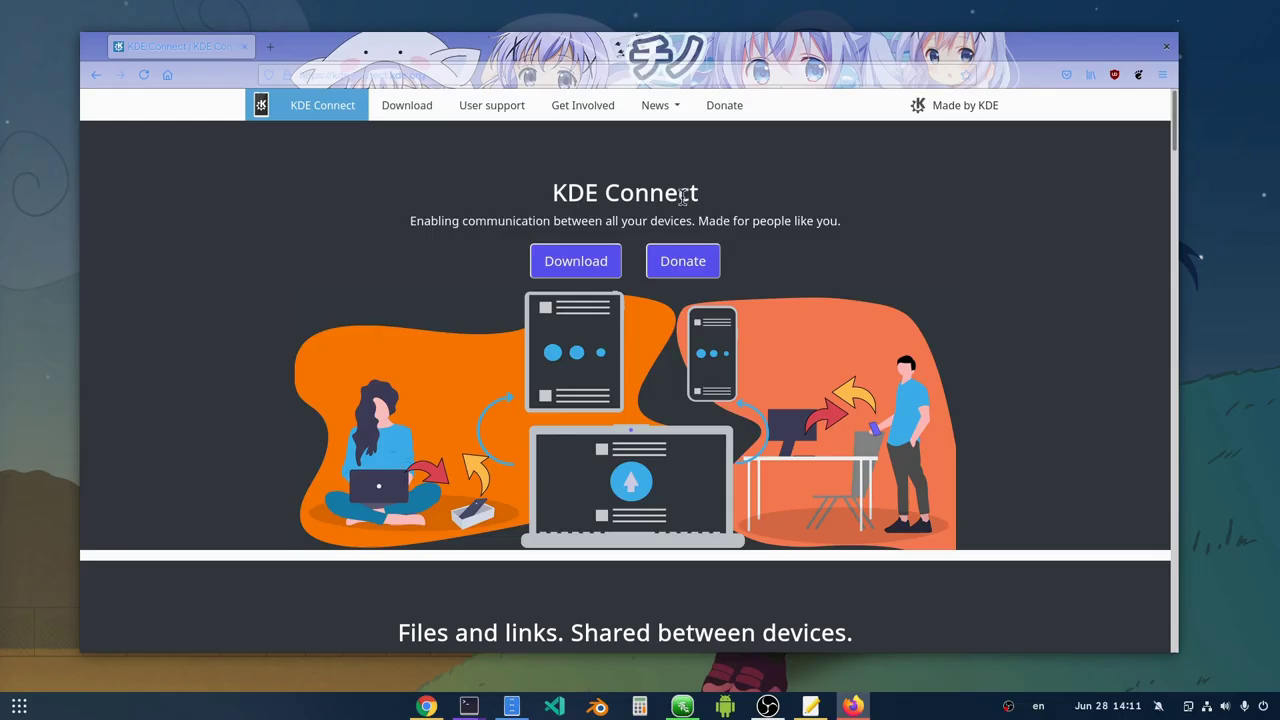
- Highlight the KDE Connect heading, then scroll down and select the 500,000+ installs figure
{"action": "triple_click", "coordinate": [683, 196]}
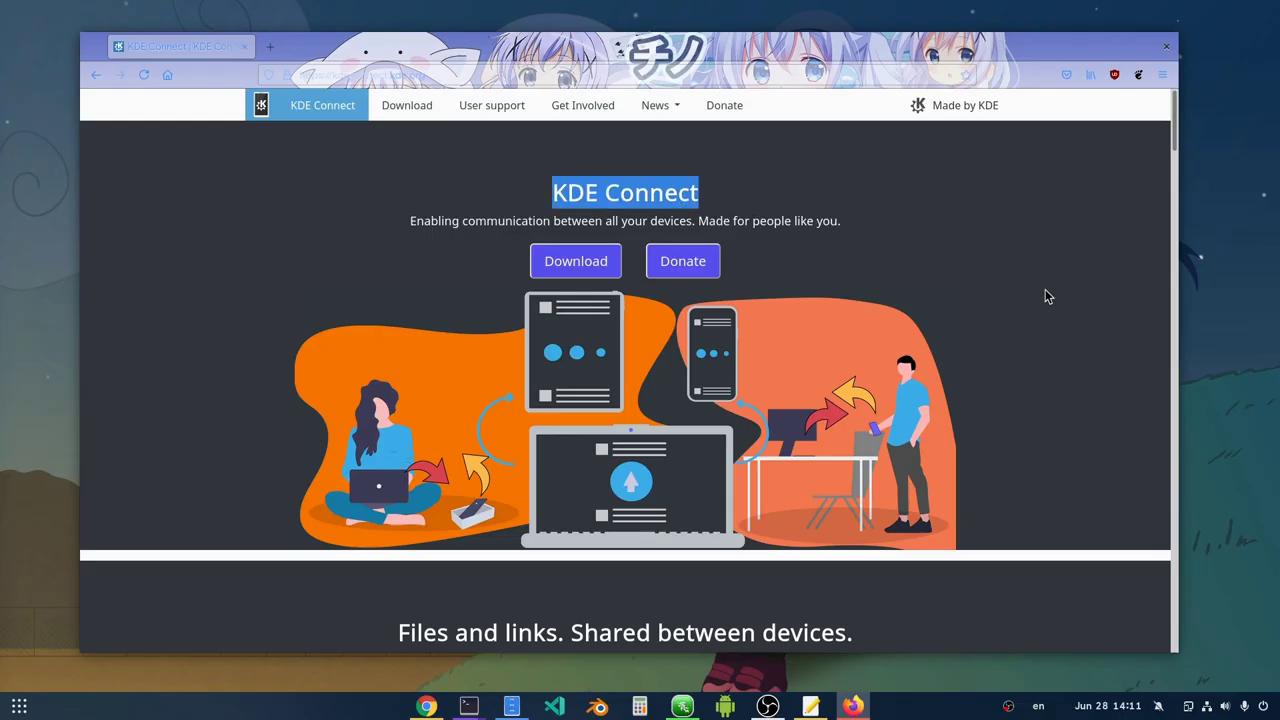
{"action": "scroll", "coordinate": [1045, 290], "scroll_direction": "down", "scroll_amount": 3}
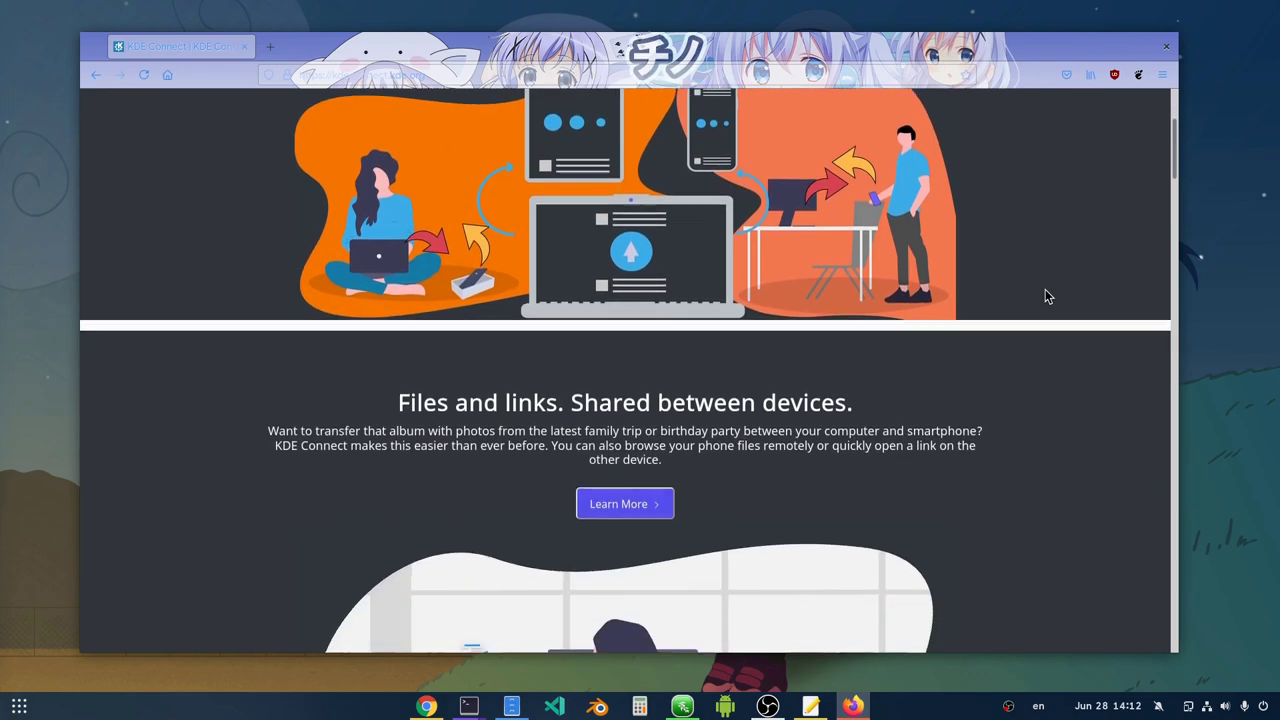
{"action": "scroll", "coordinate": [1045, 289], "scroll_direction": "down", "scroll_amount": 5}
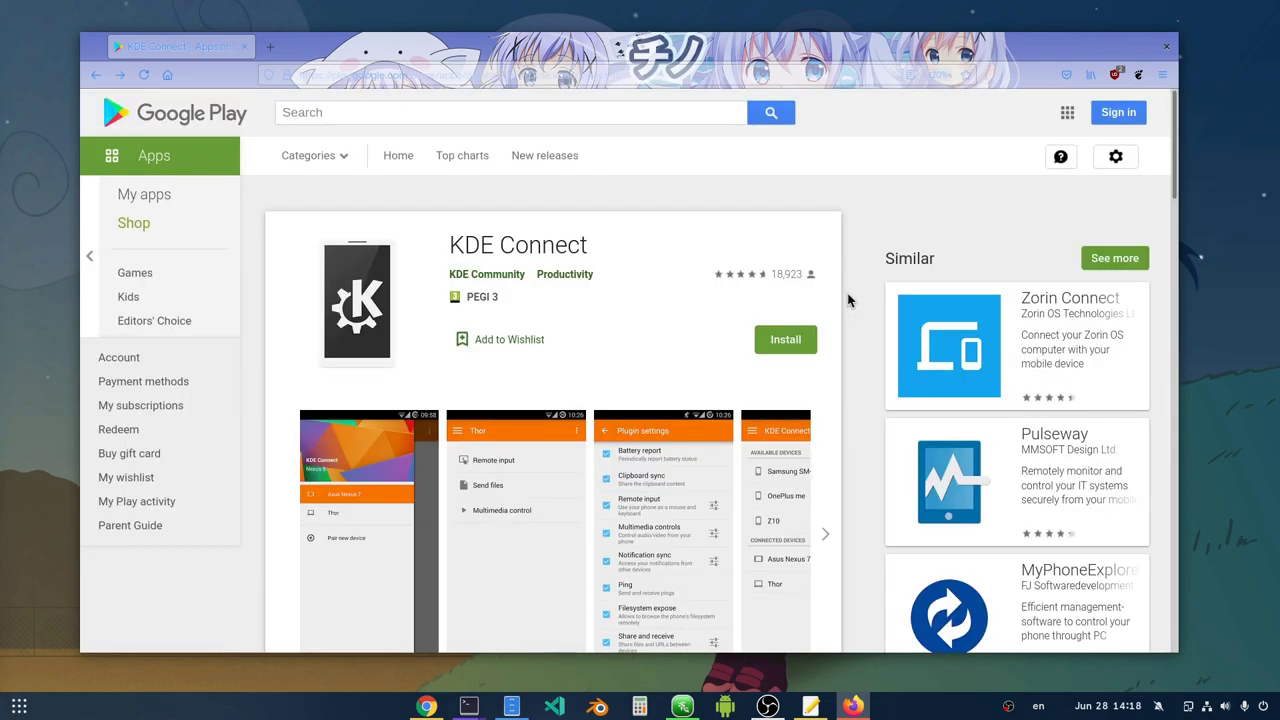
{"action": "scroll", "coordinate": [847, 300], "scroll_direction": "down", "scroll_amount": 10}
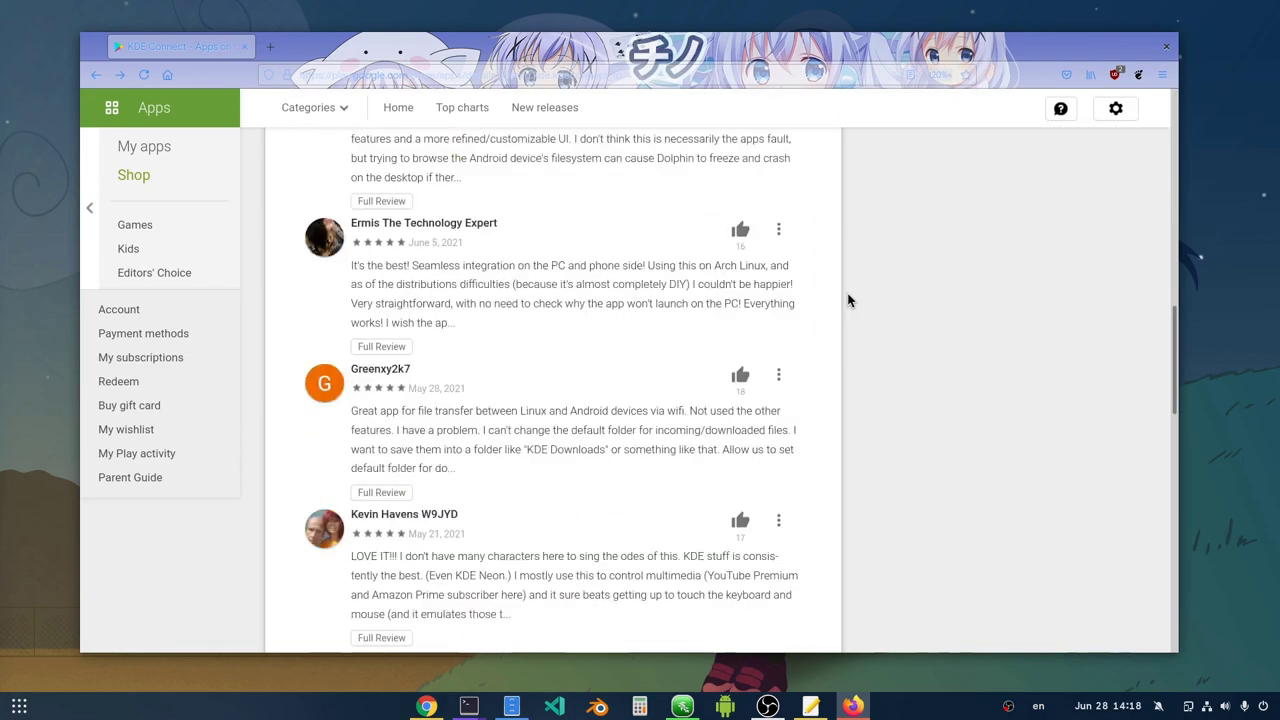
{"action": "scroll", "coordinate": [847, 300], "scroll_direction": "down", "scroll_amount": 10}
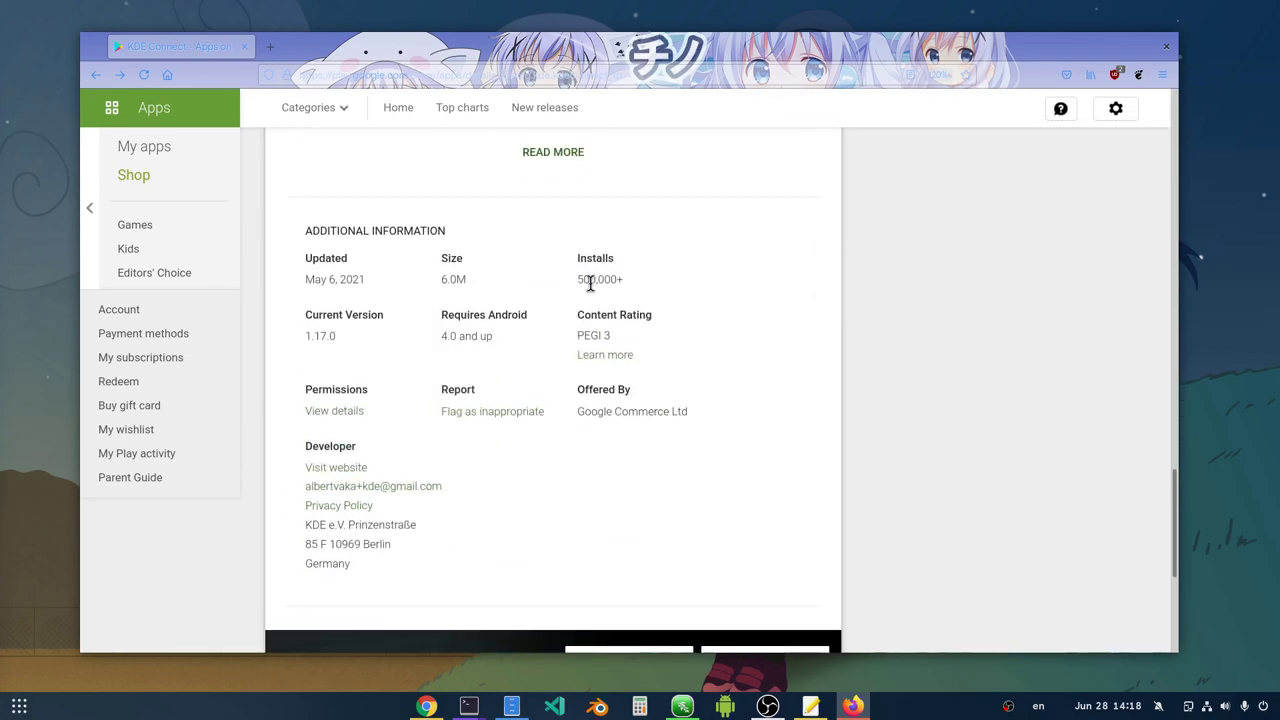
{"action": "left_click_drag", "start_coordinate": [577, 280], "coordinate": [624, 281]}
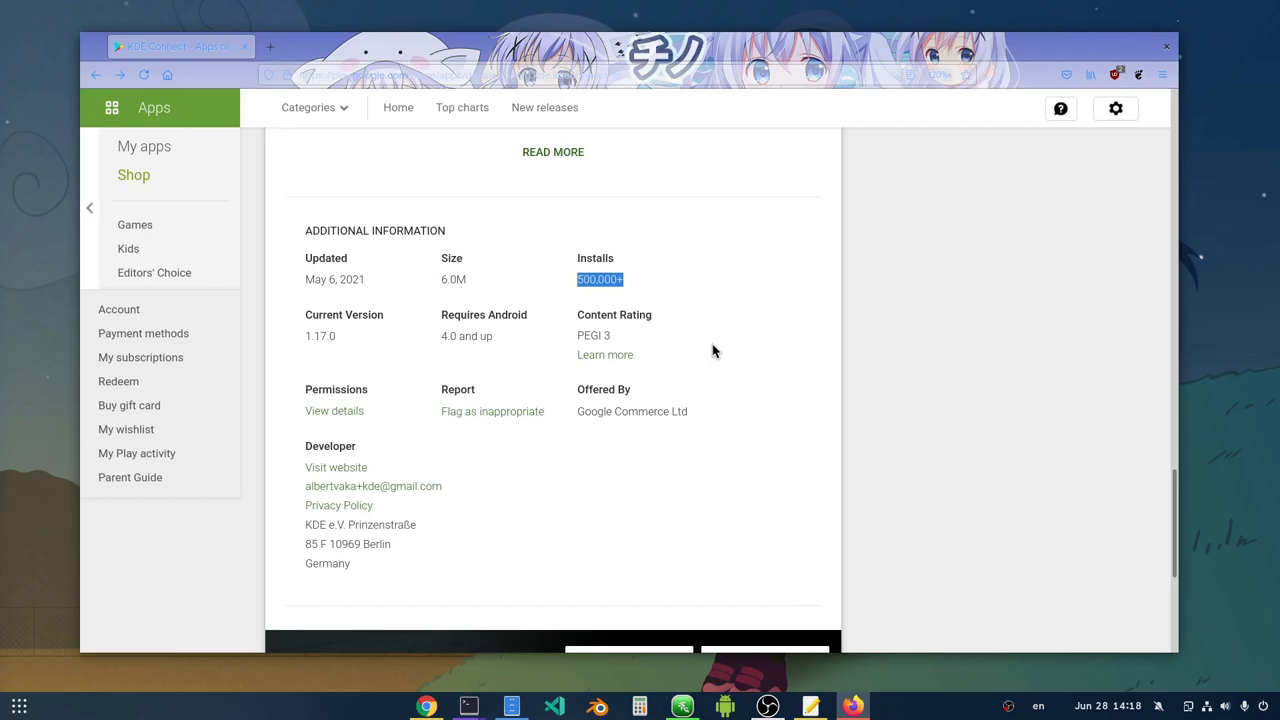